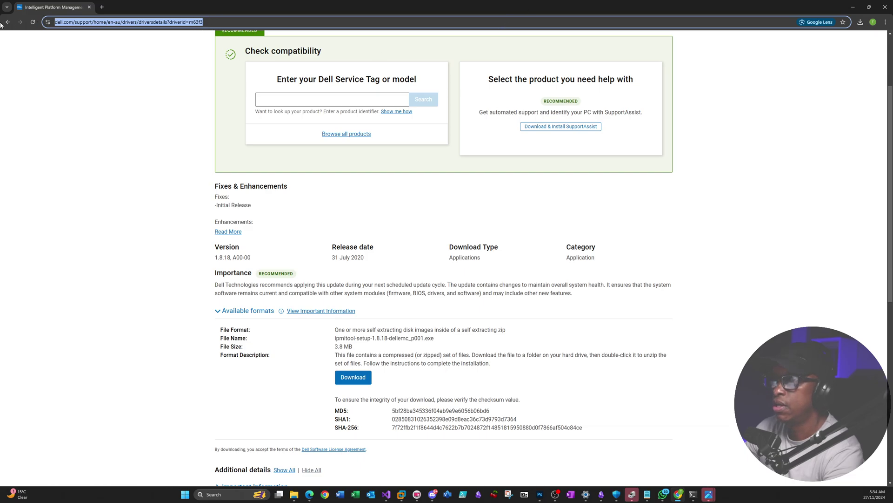
# Step: Download ipmitool-setup-1.8.18-dellemc_p001.exe again from the Dell IPMI tool driver page
pyautogui.click(7, 21)
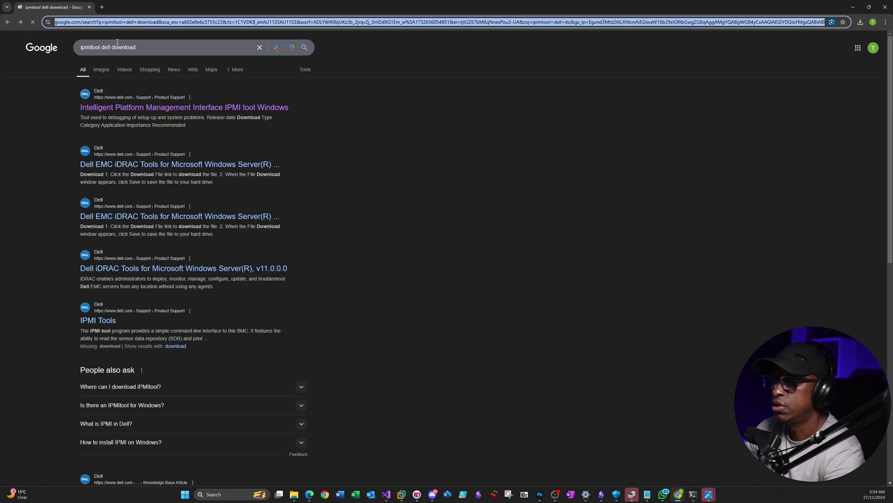
pyautogui.moveTo(144, 47); pyautogui.dragTo(81, 46)
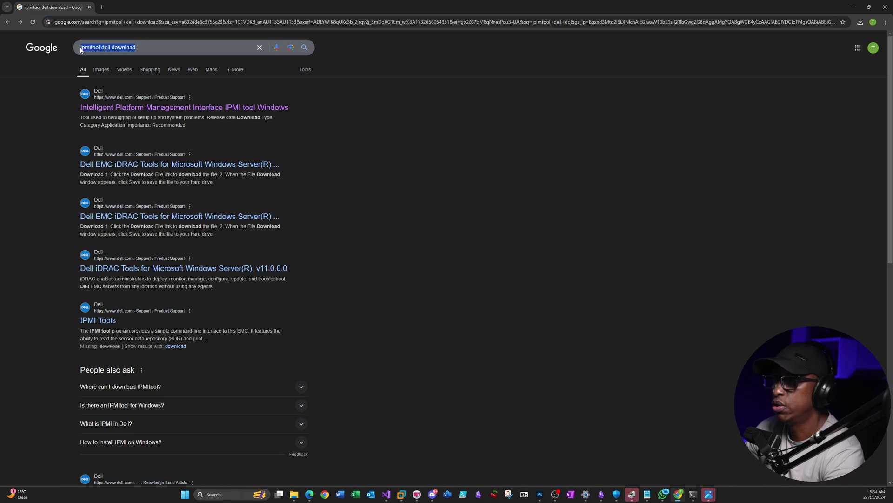
pyautogui.click(194, 107)
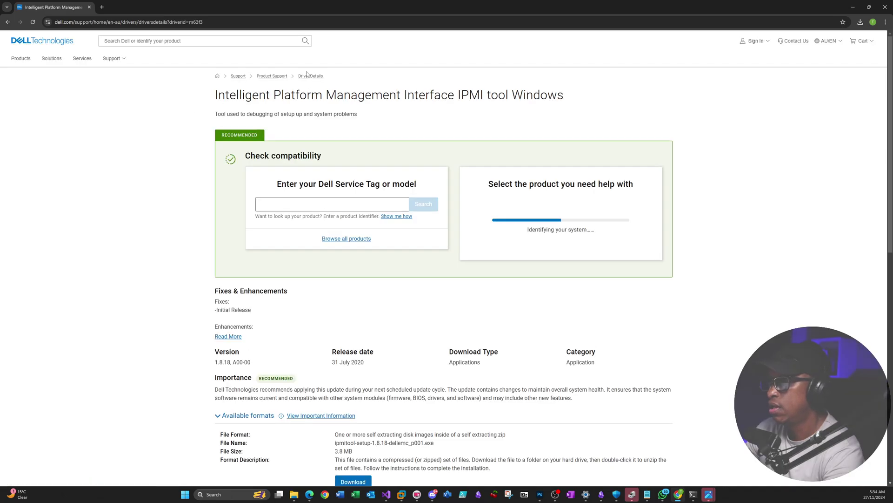
pyautogui.scroll(-2, 308, 105)
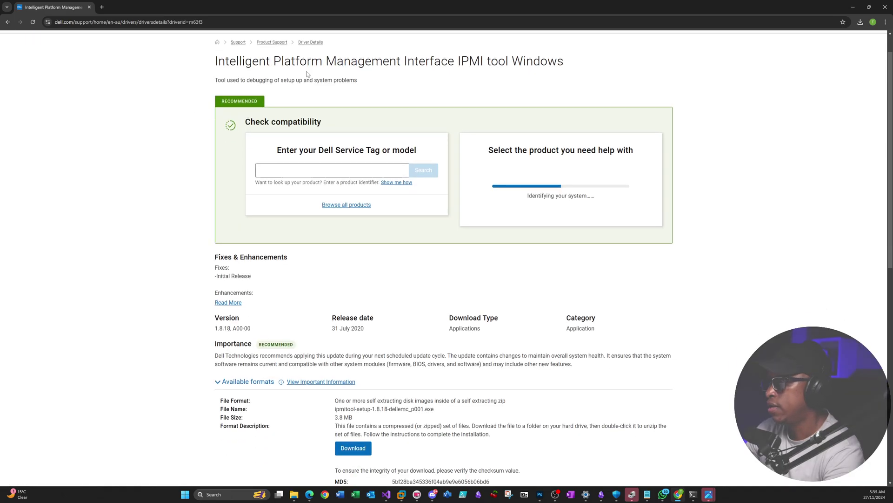
pyautogui.scroll(-2, 419, 209)
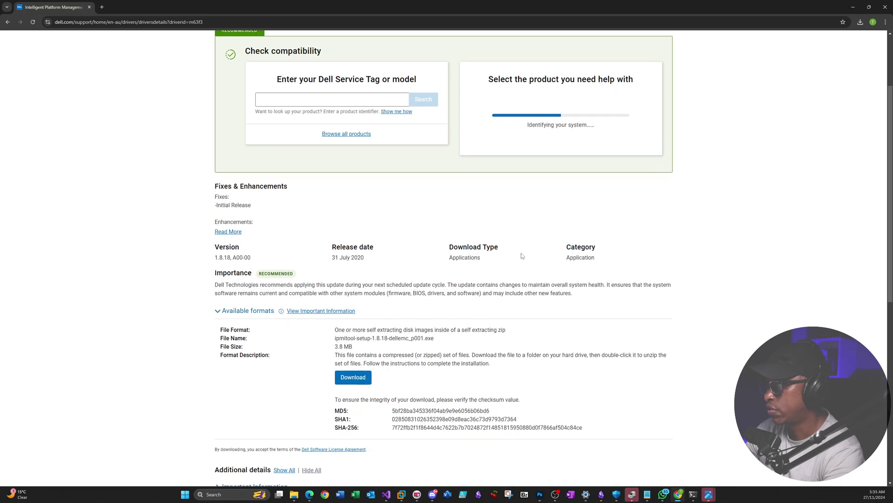
pyautogui.click(353, 377)
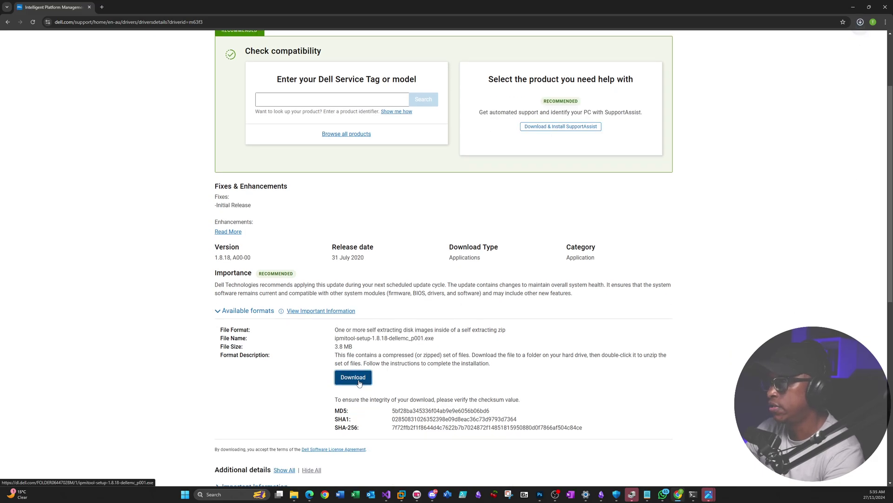
pyautogui.click(860, 22)
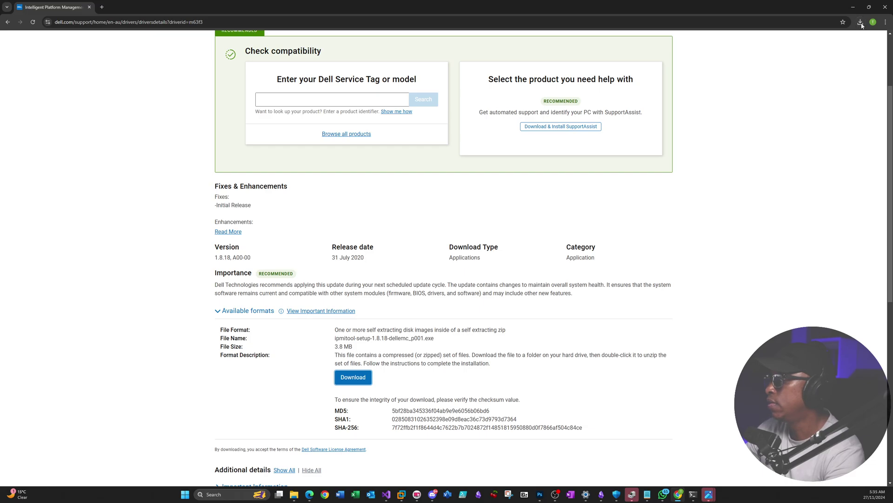
# Step: Show both ipmitool installer copies in the Downloads folder via Chrome's download history
pyautogui.click(885, 22)
pyautogui.click(800, 125)
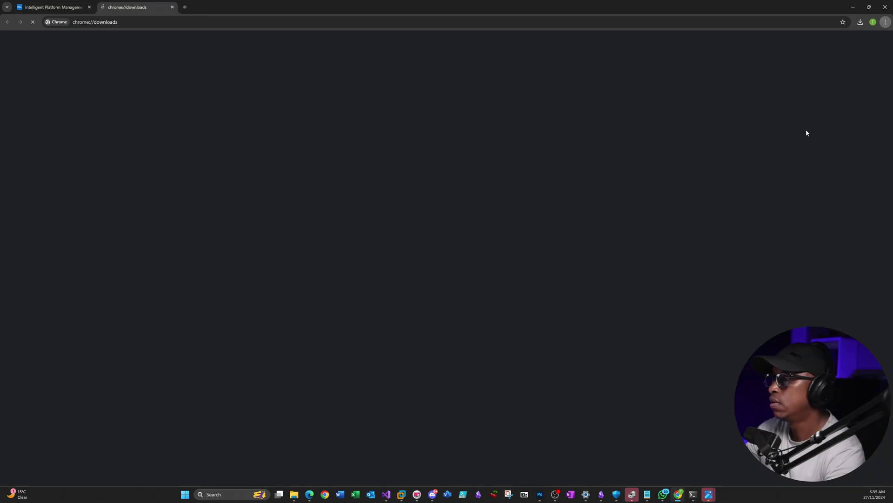
pyautogui.hotkey('alt', 'Tab')
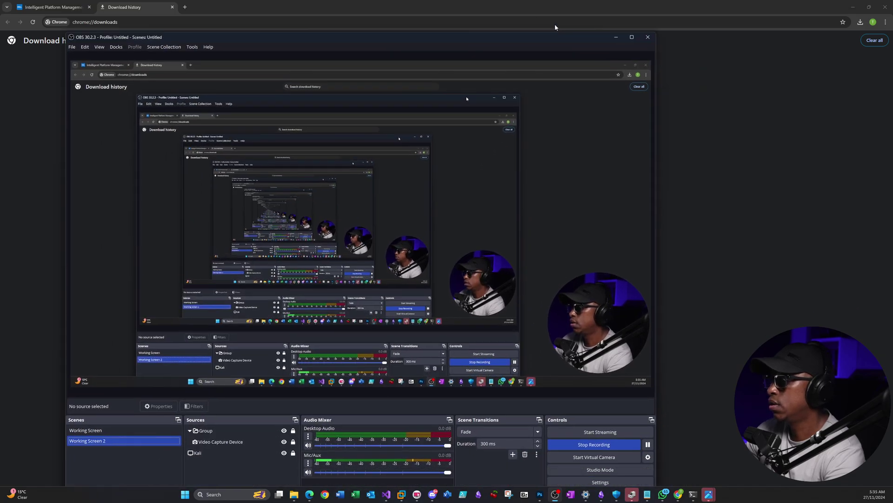
pyautogui.moveTo(615, 62); pyautogui.dragTo(0, 29)
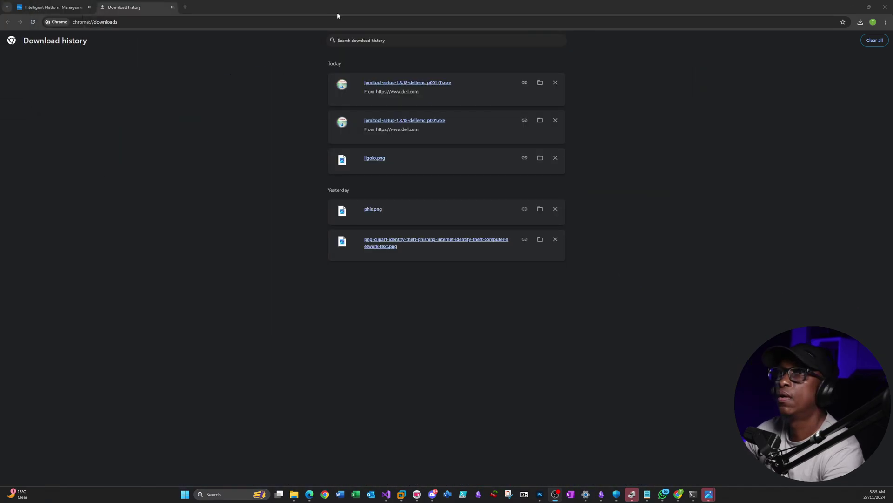
pyautogui.click(539, 83)
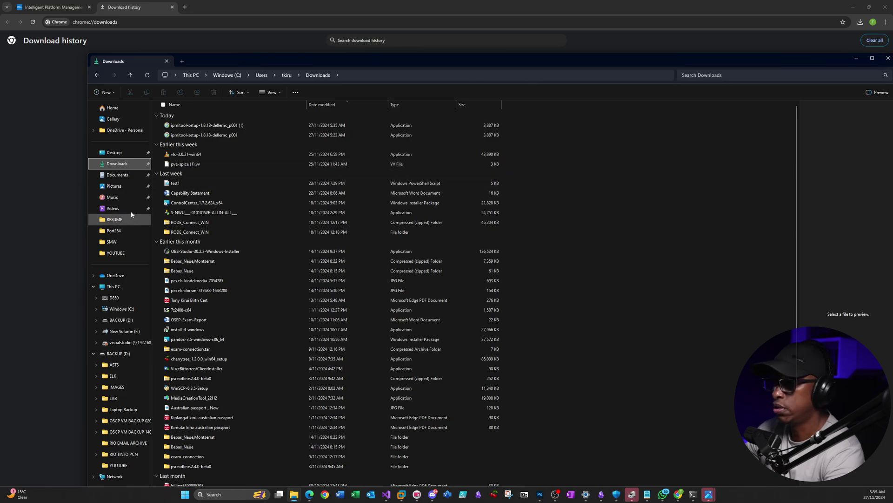
# Step: Browse to C:\Program Files (x86)\Dell\SysMgt\bmc and launch a command prompt there
pyautogui.click(122, 309)
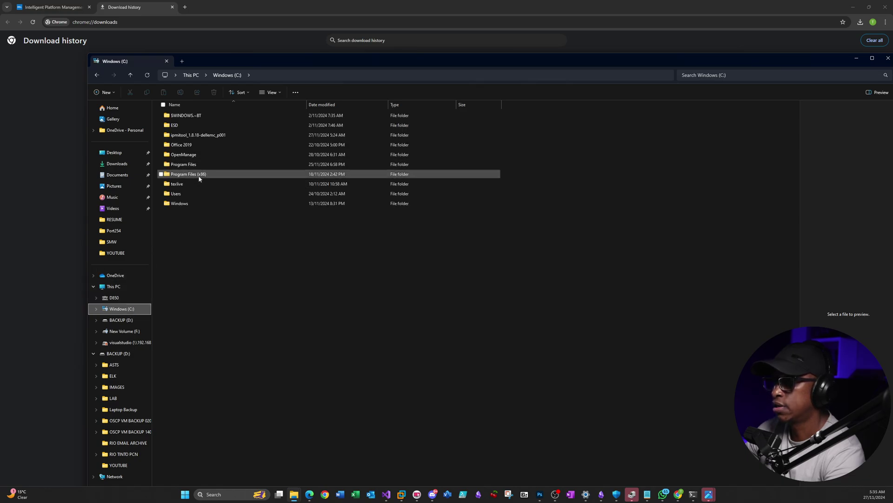
pyautogui.doubleClick(199, 179)
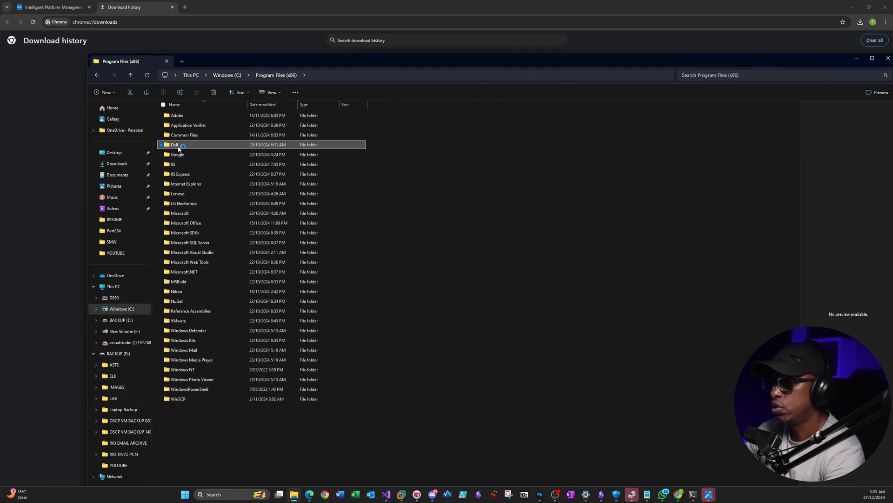
pyautogui.doubleClick(179, 146)
pyautogui.click(178, 116)
pyautogui.doubleClick(179, 115)
pyautogui.doubleClick(179, 117)
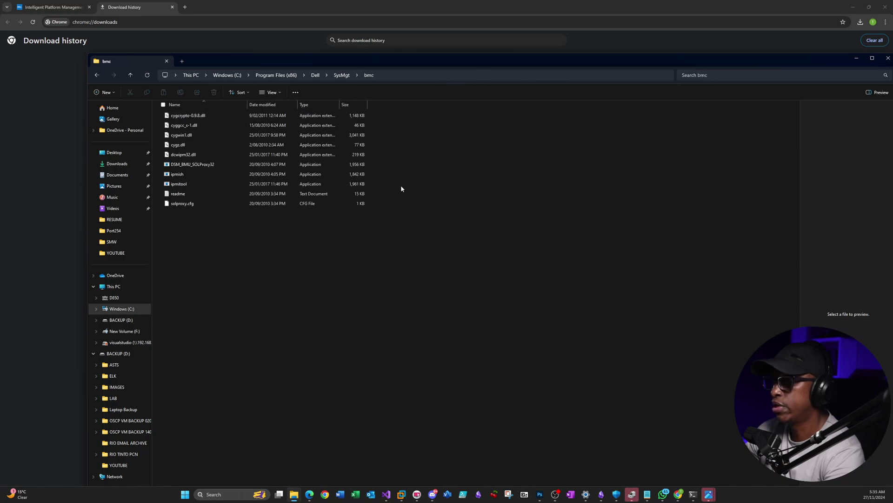
pyautogui.click(407, 74)
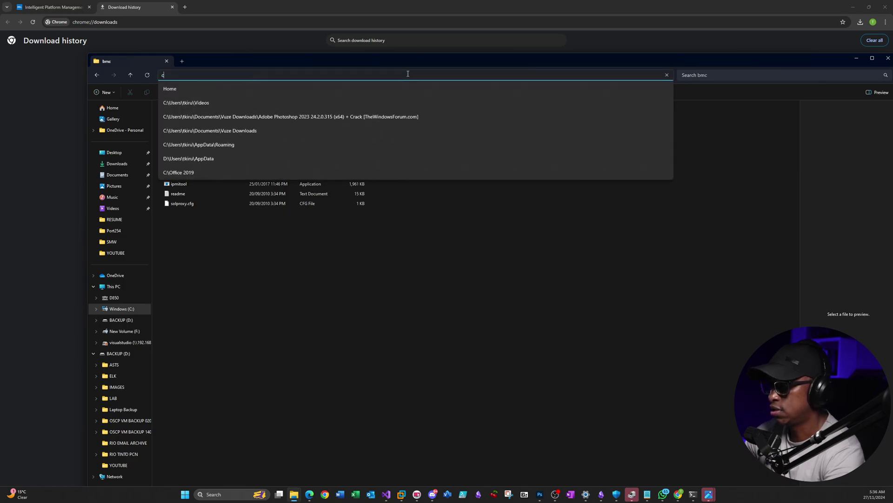
pyautogui.press('Return')
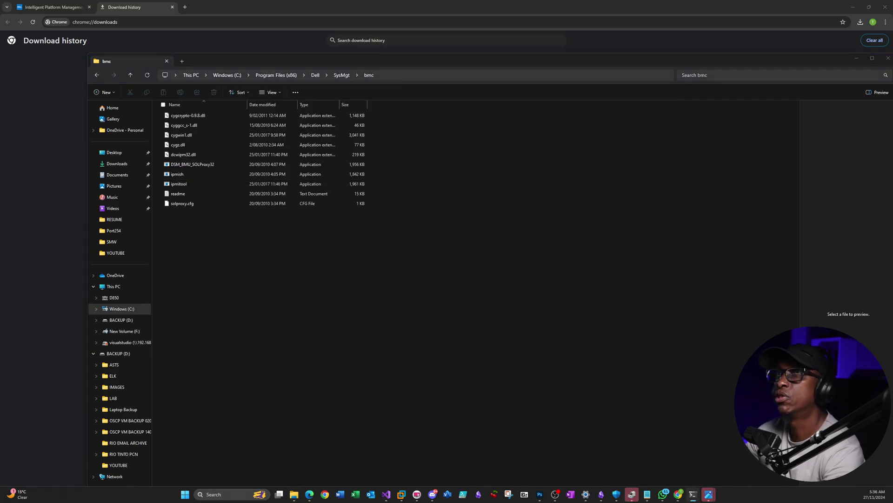
pyautogui.moveTo(527, 54); pyautogui.dragTo(598, 108)
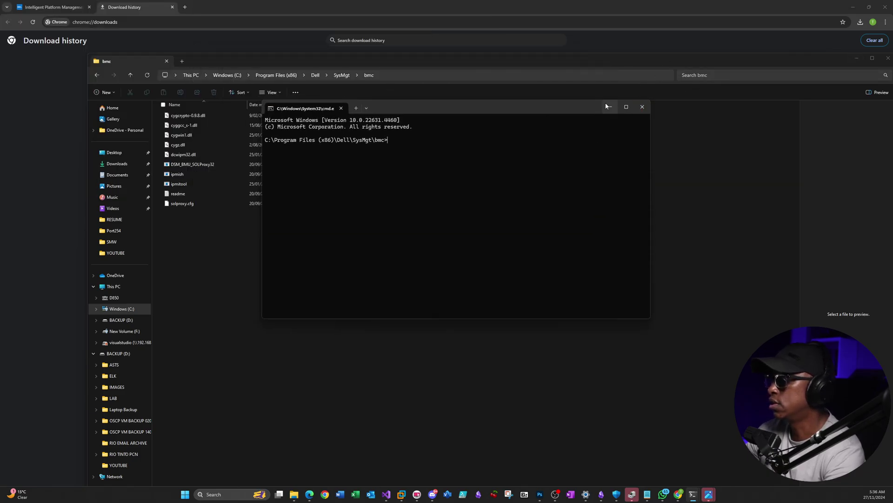
pyautogui.moveTo(562, 109); pyautogui.dragTo(542, 131)
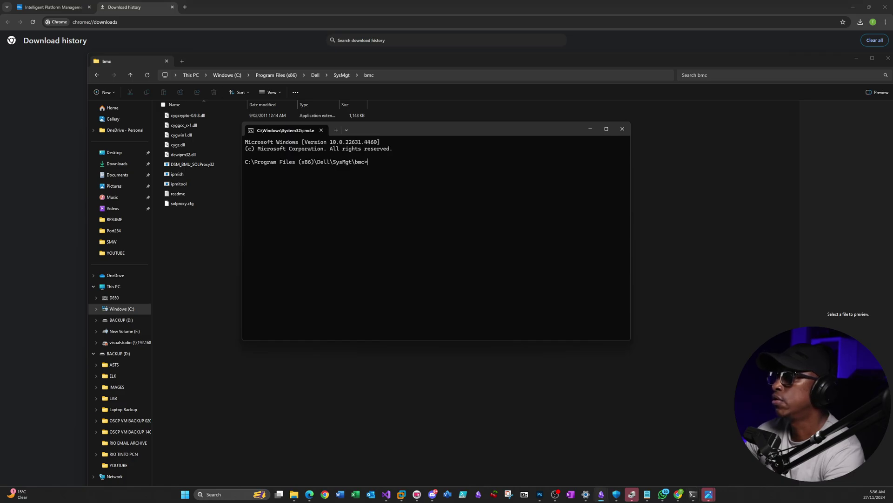
pyautogui.hotkey('ctrl', 'v')
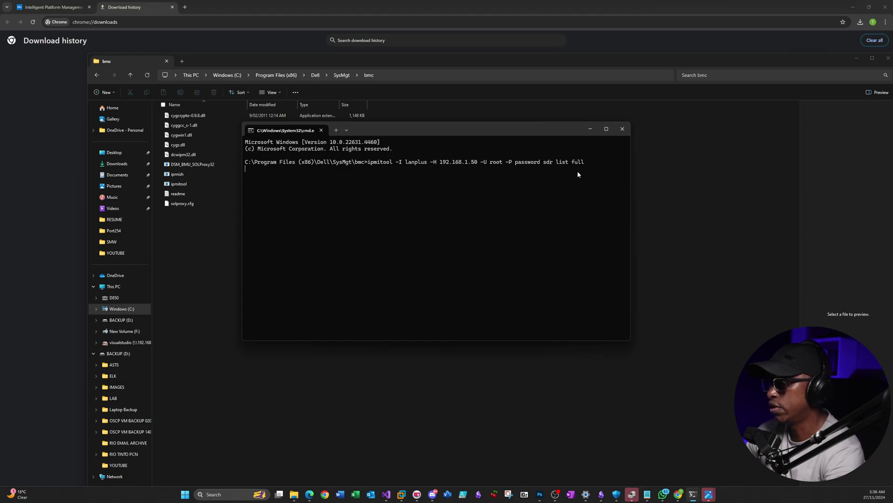
pyautogui.press('Return')
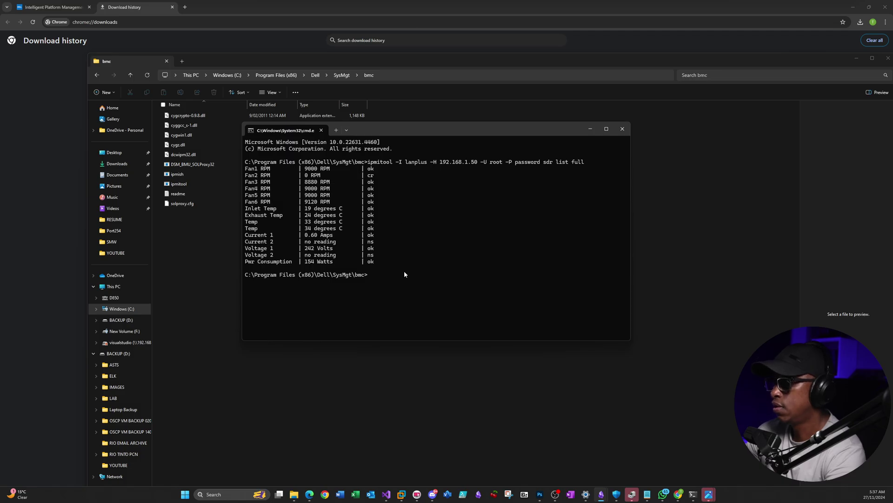
pyautogui.write('ipmitool -I lanplus -H 192.168.1.50 -U root -P password raw 0x30 0x30 0x02 0xFF 0xA')
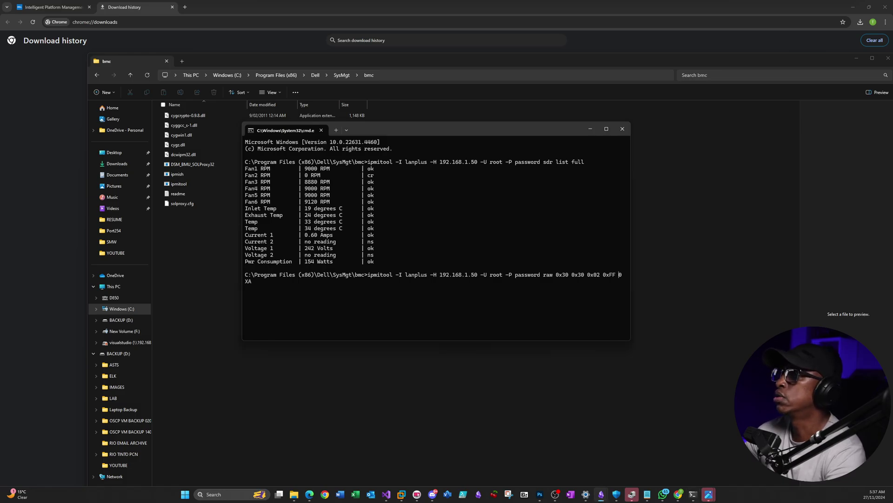
# Step: Bring up the Obsidian notes listing fan-speed commands from 10% to 100%
pyautogui.hotkey('alt', 'Tab')
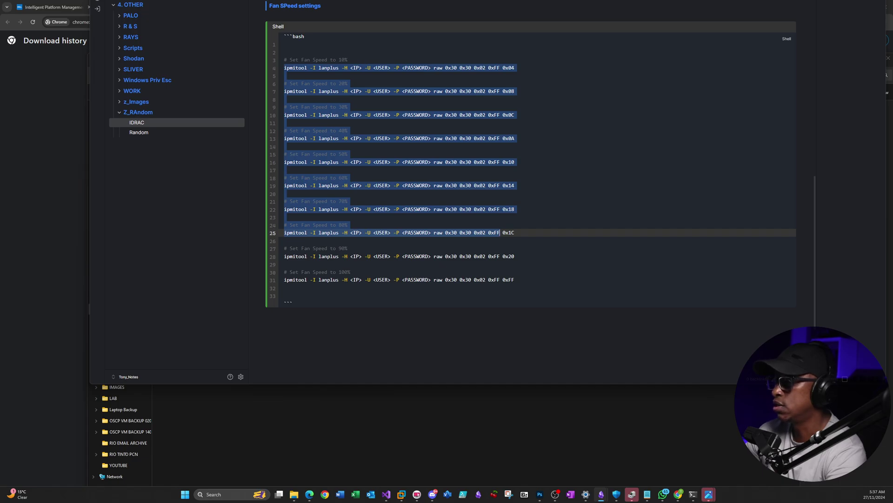
# Step: Hide the Obsidian notes to return to the unsent 0XA fan command
pyautogui.hotkey('alt', 'Tab')
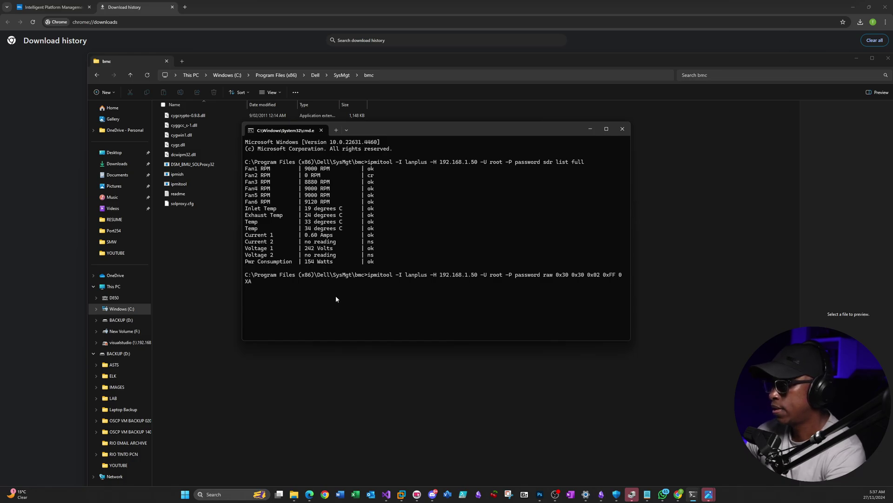
# Step: Run the 0XA raw fan command, then re-list sensors showing fans near 6,700 RPM
pyautogui.moveTo(628, 238)
pyautogui.moveTo(628, 235); pyautogui.dragTo(719, 245)
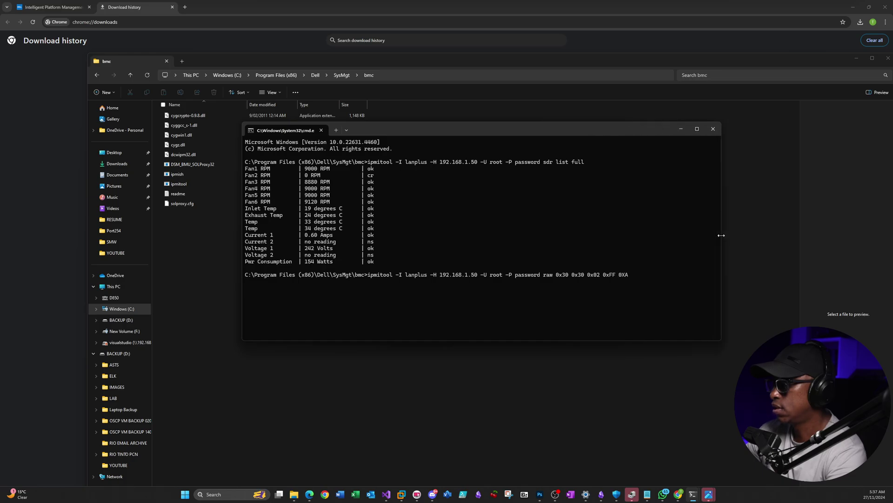
pyautogui.press('Left')
pyautogui.press('Left')
pyautogui.press('Left')
pyautogui.press('Right')
pyautogui.press('Right')
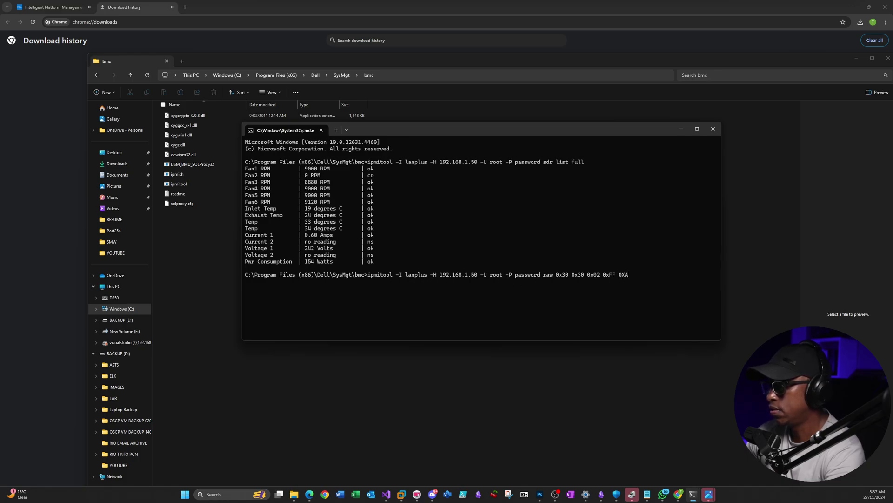
pyautogui.press('Return')
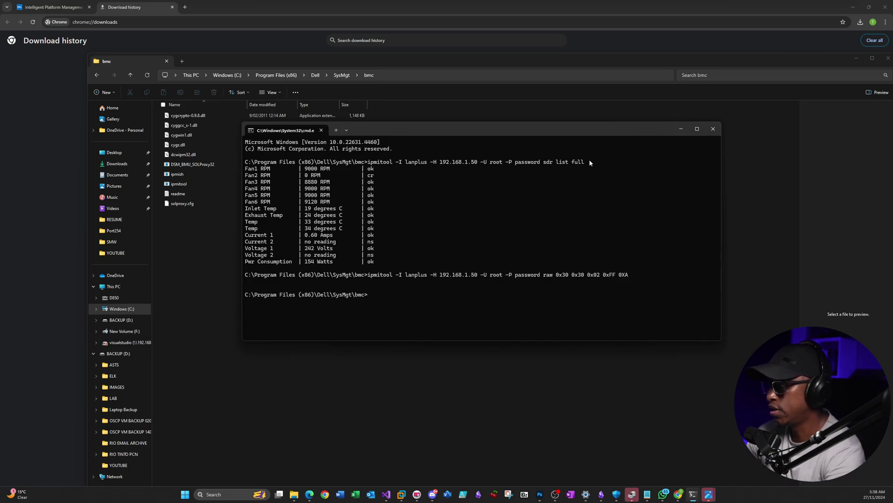
pyautogui.press('Up')
pyautogui.press('Up')
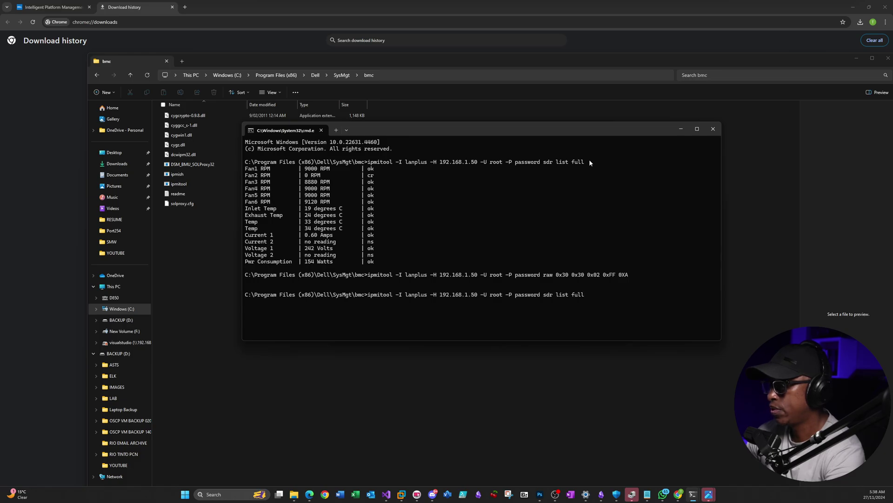
pyautogui.press('Return')
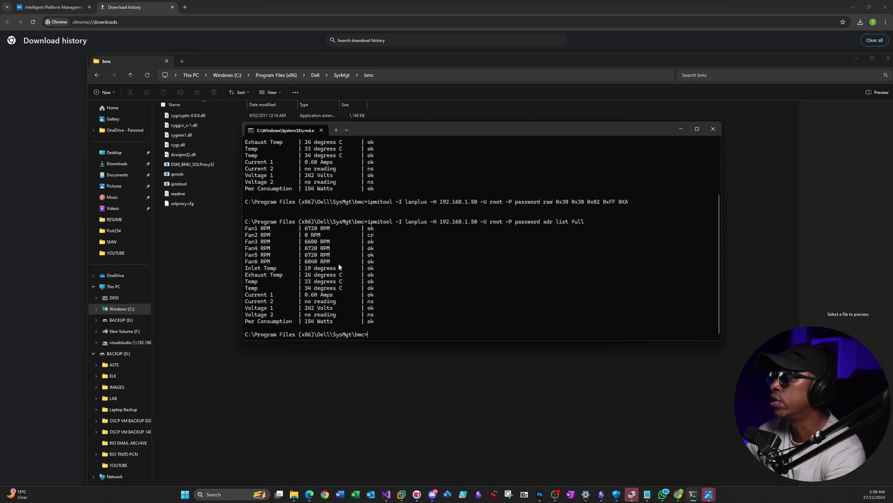
# Step: Change the fan value to 0X08, run it, and re-list sensors showing about 2,160 RPM
pyautogui.press('Up')
pyautogui.press('Up')
pyautogui.press('BackSpace')
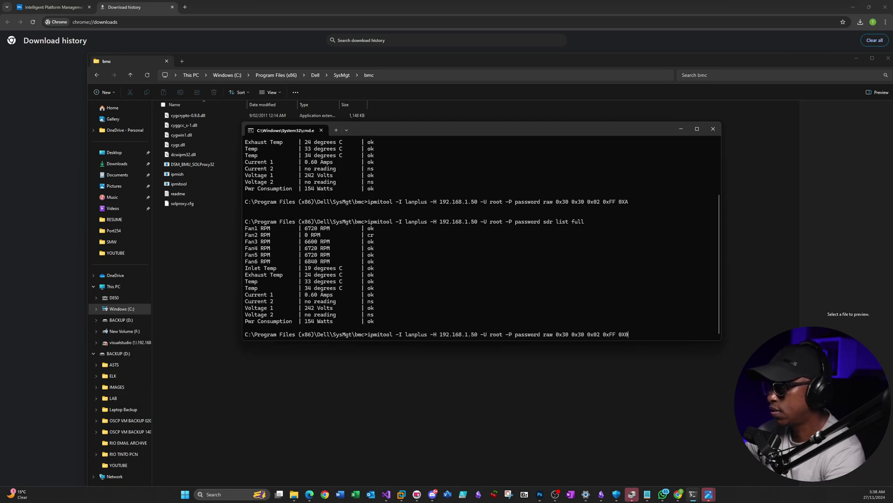
pyautogui.write('08')
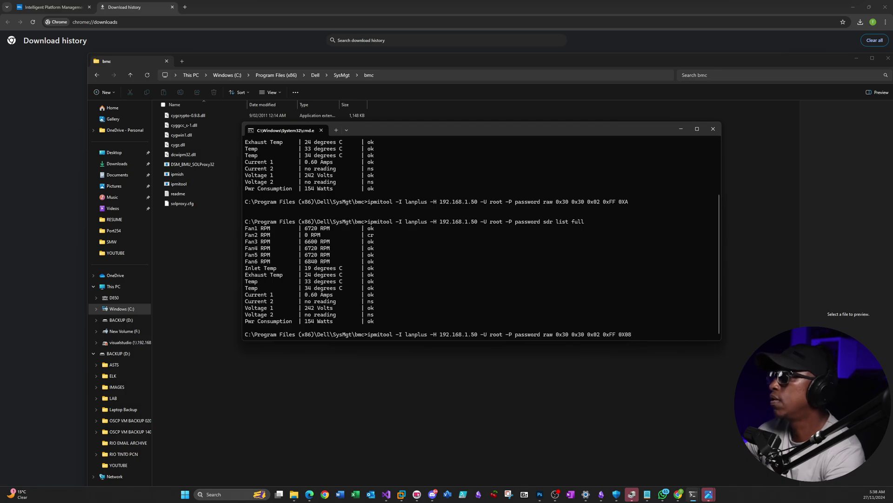
pyautogui.press('Return')
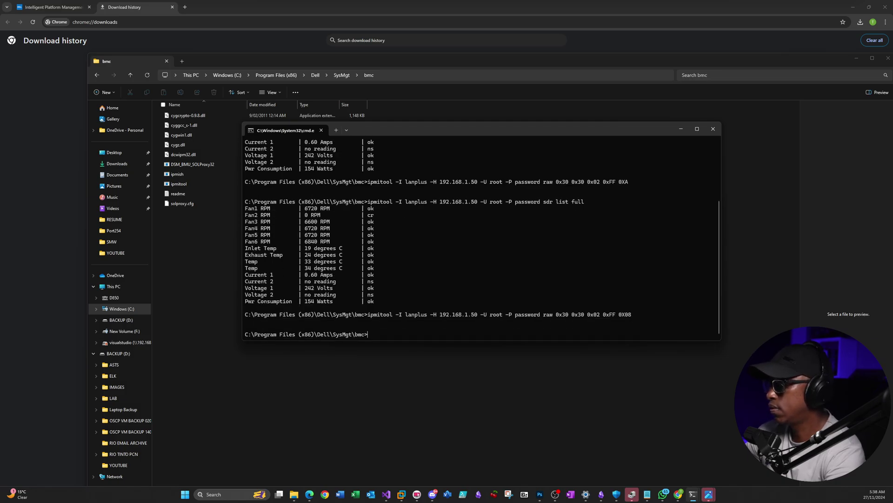
pyautogui.press('Up')
pyautogui.press('Up')
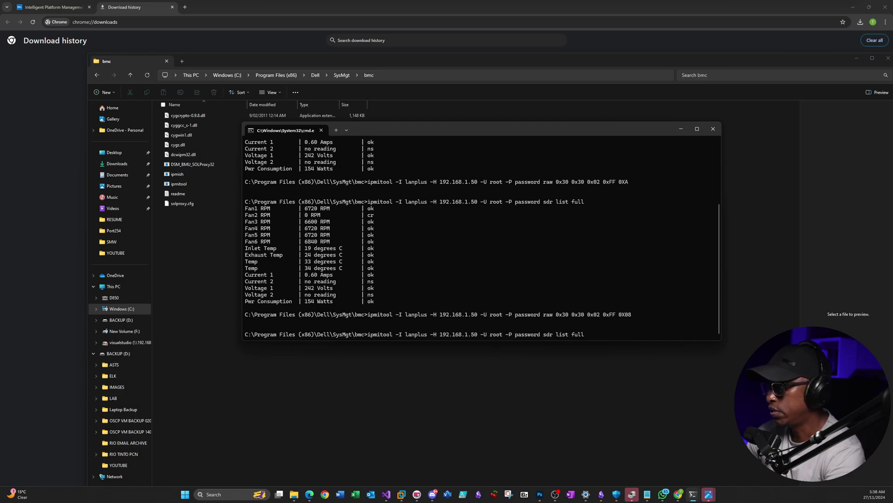
pyautogui.press('Return')
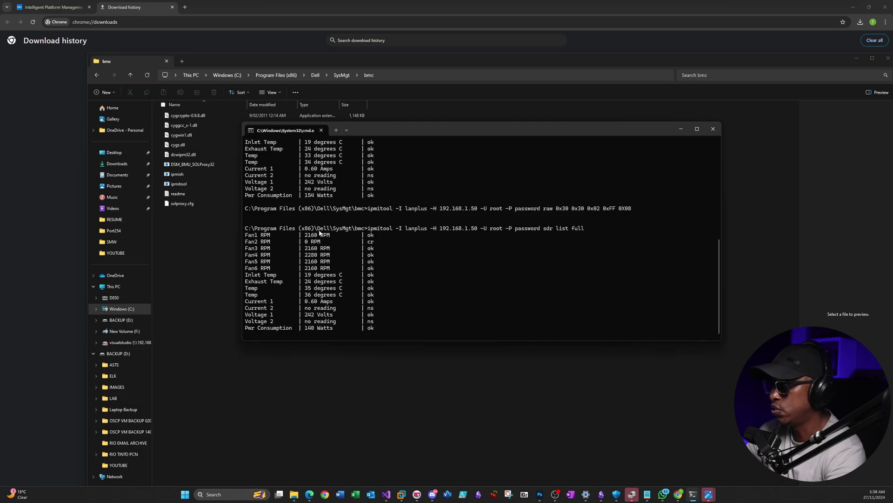
pyautogui.scroll(3, 341, 294)
pyautogui.scroll(3, 321, 237)
pyautogui.scroll(3, 319, 234)
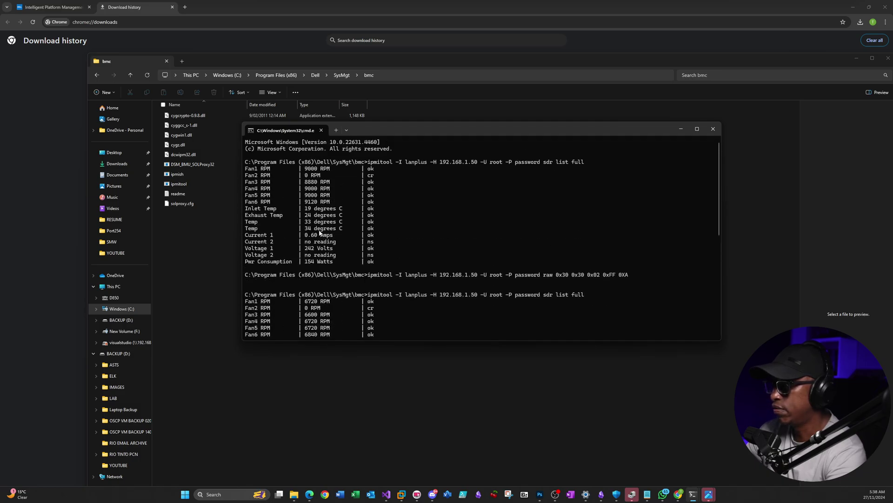
pyautogui.scroll(-5, 320, 233)
pyautogui.scroll(-3, 320, 234)
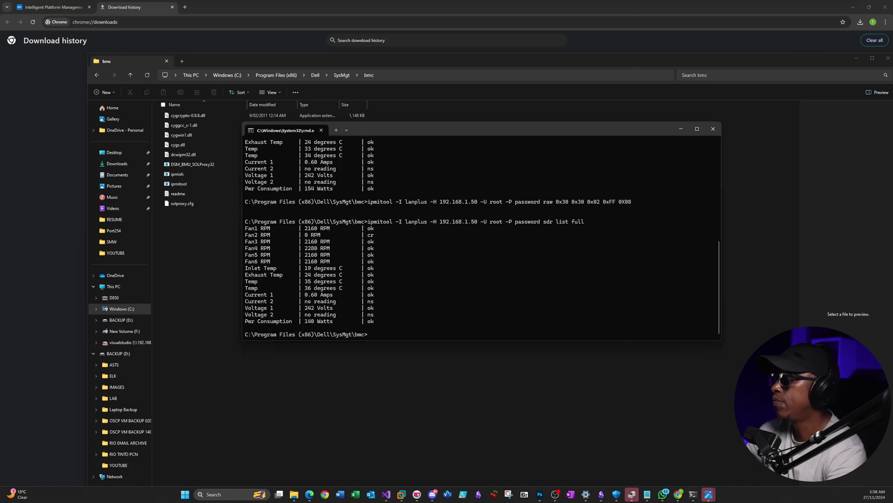
pyautogui.press('super+d')
pyautogui.press('super+d')
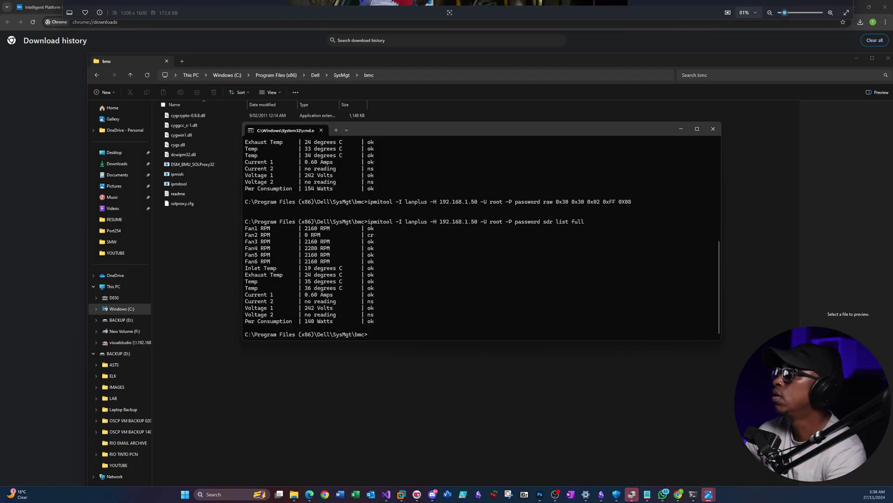
pyautogui.moveTo(568, 0); pyautogui.dragTo(568, 1)
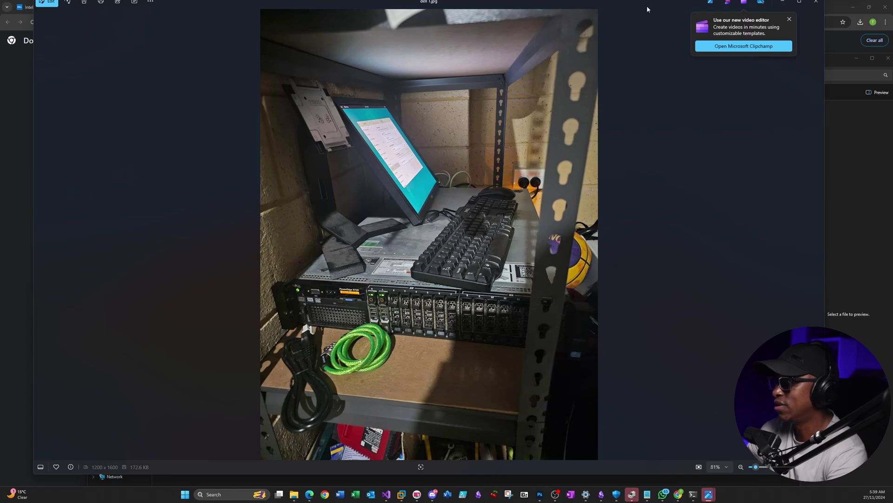
pyautogui.moveTo(647, 5); pyautogui.dragTo(645, 20)
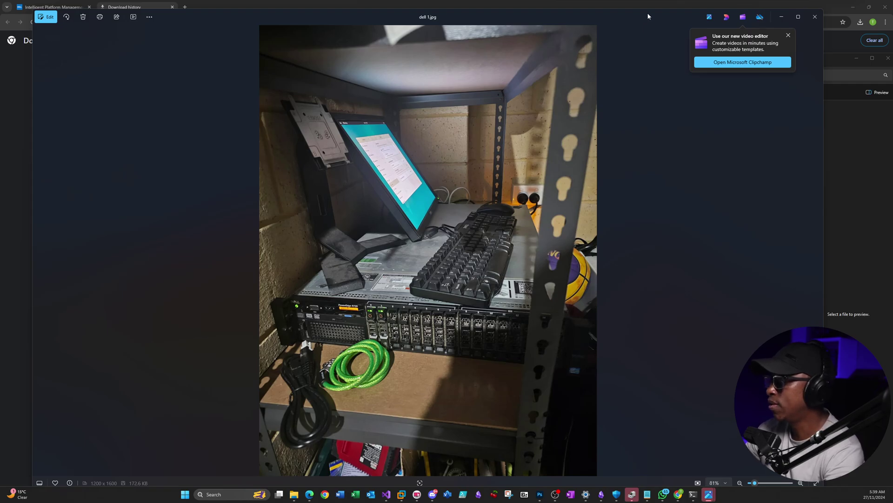
pyautogui.moveTo(646, 17); pyautogui.dragTo(628, 2)
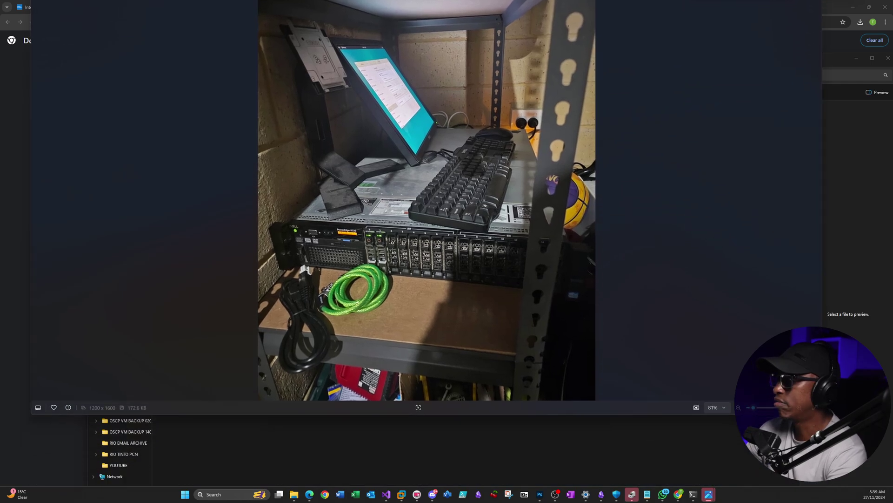
pyautogui.hotkey('alt', 'F4')
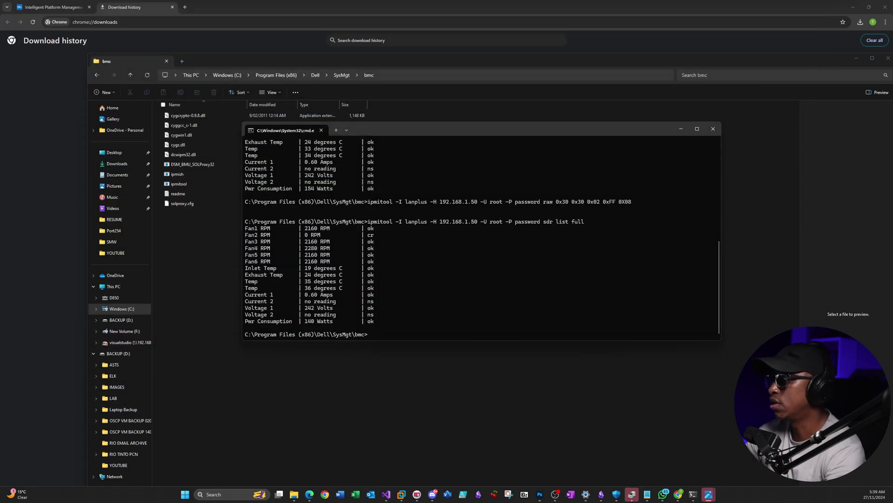